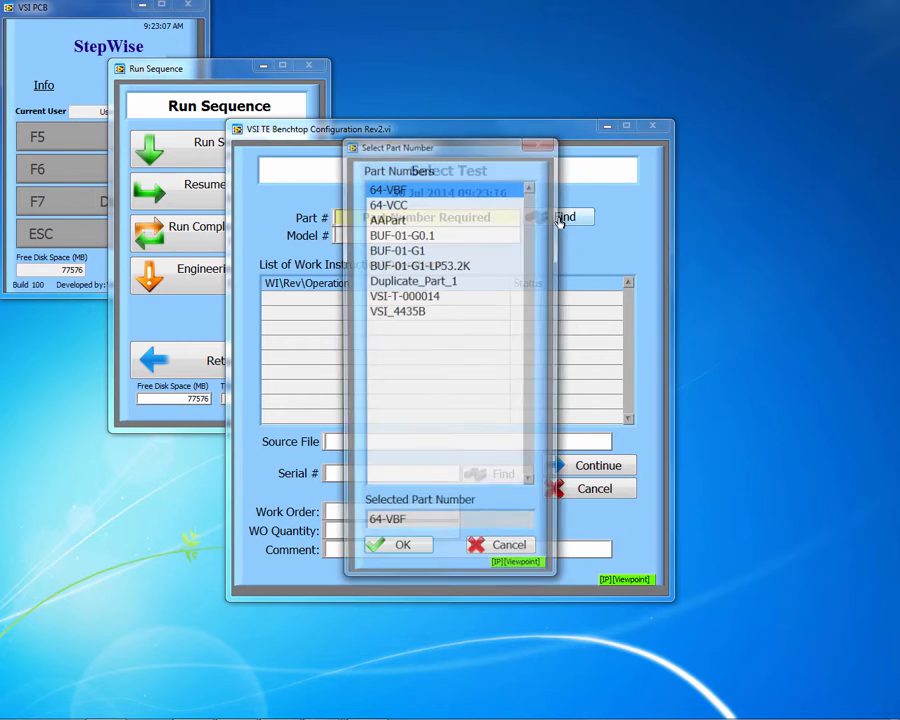
Load the Test_Sequence_1ID Rev B Op1 test for part Duplicate_Part_1 with serial number A-0001.
click(419, 285)
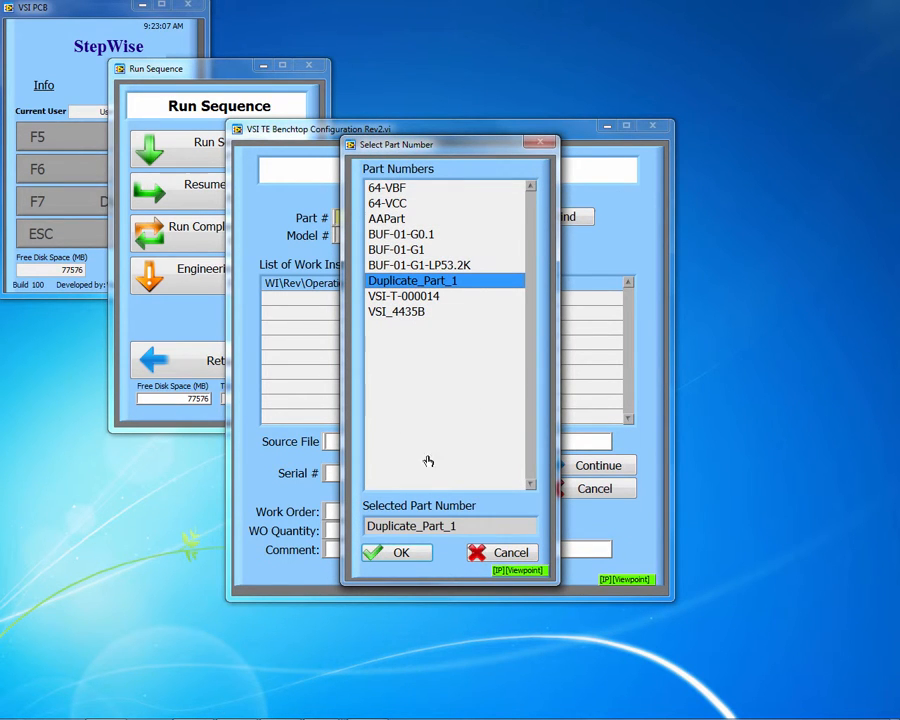
click(398, 552)
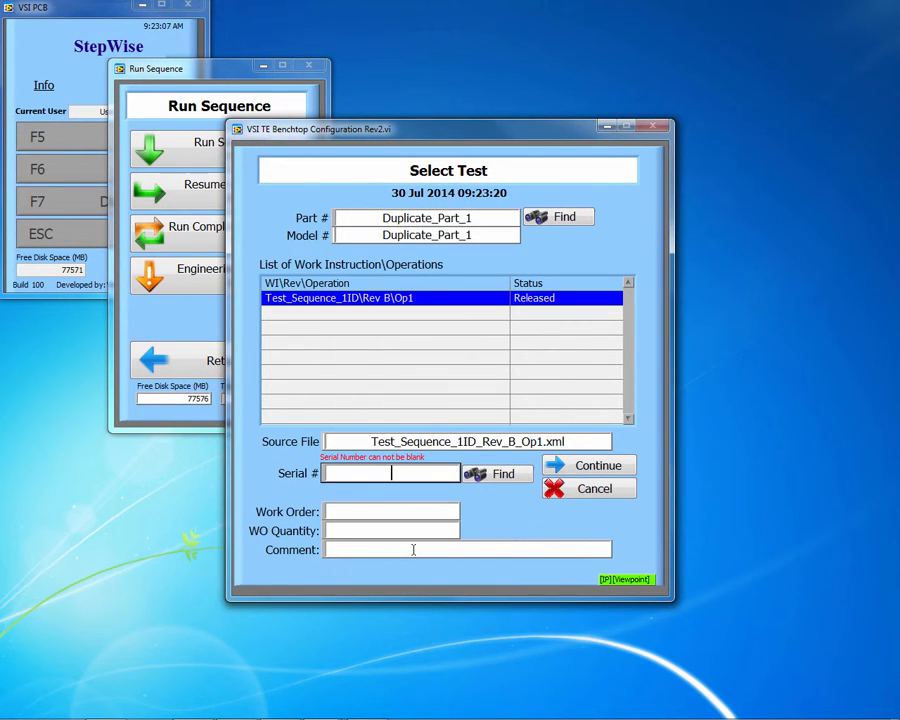
click(503, 475)
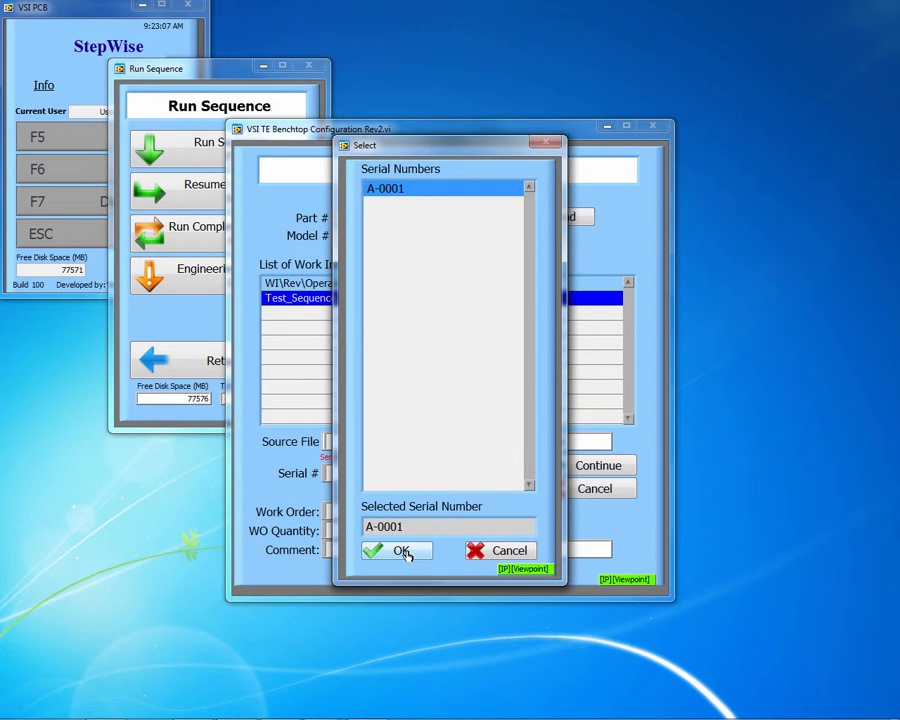
click(400, 551)
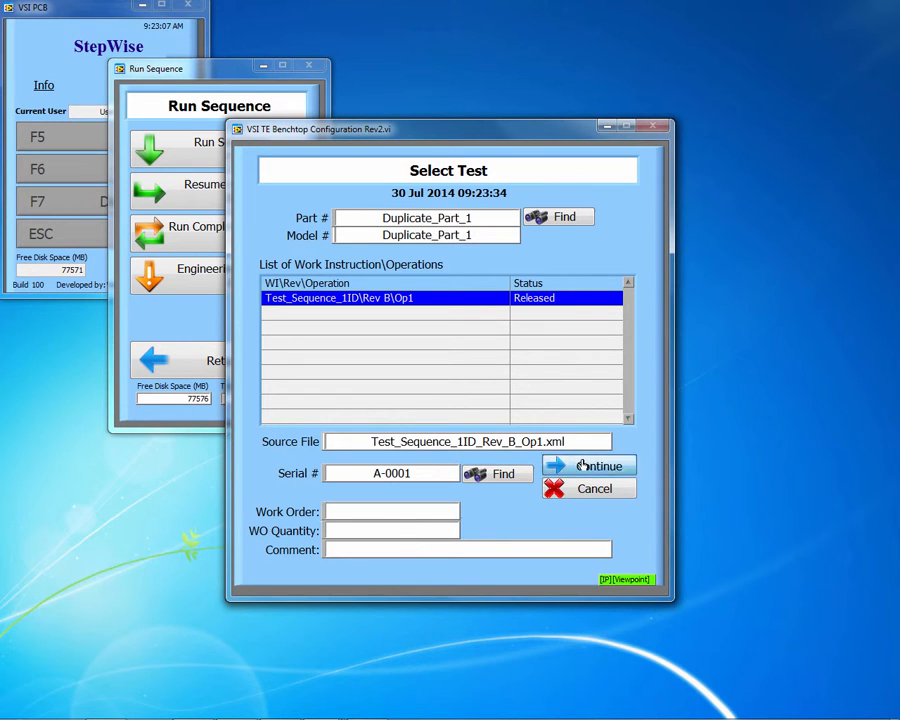
click(583, 466)
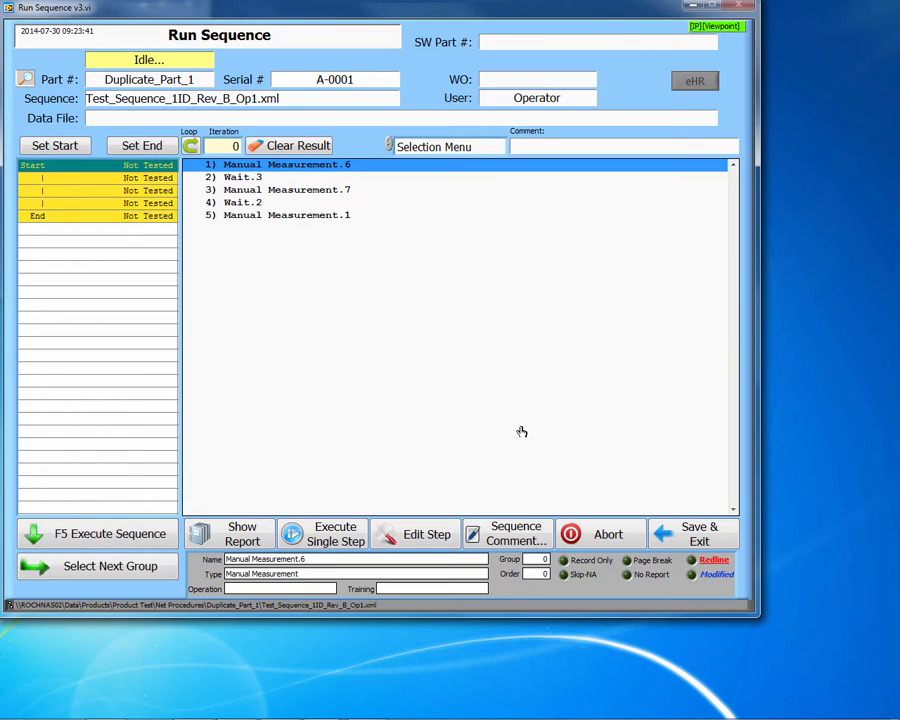
click(132, 180)
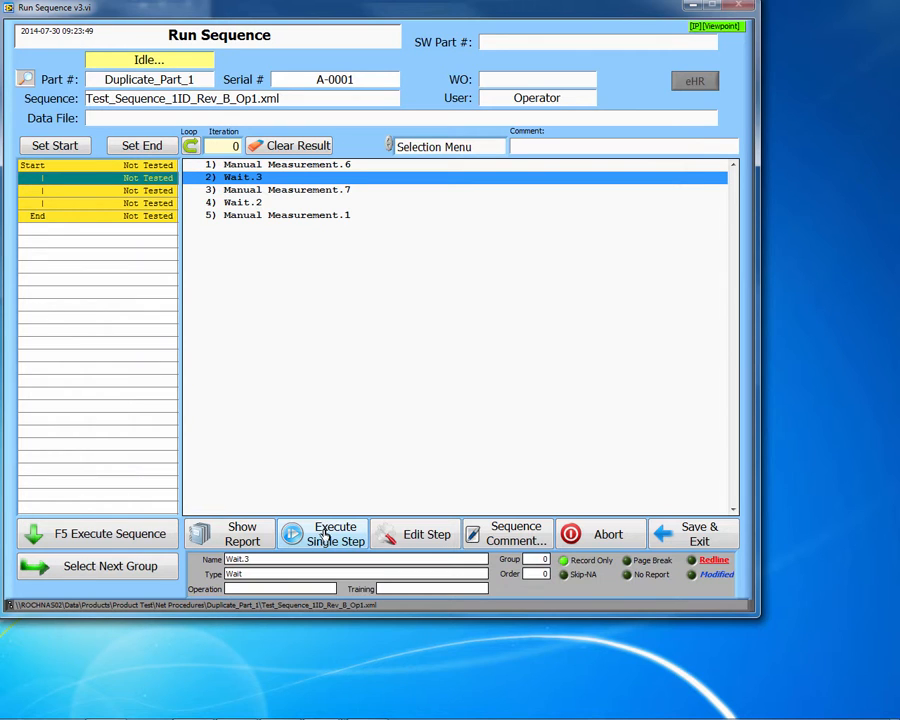
click(413, 538)
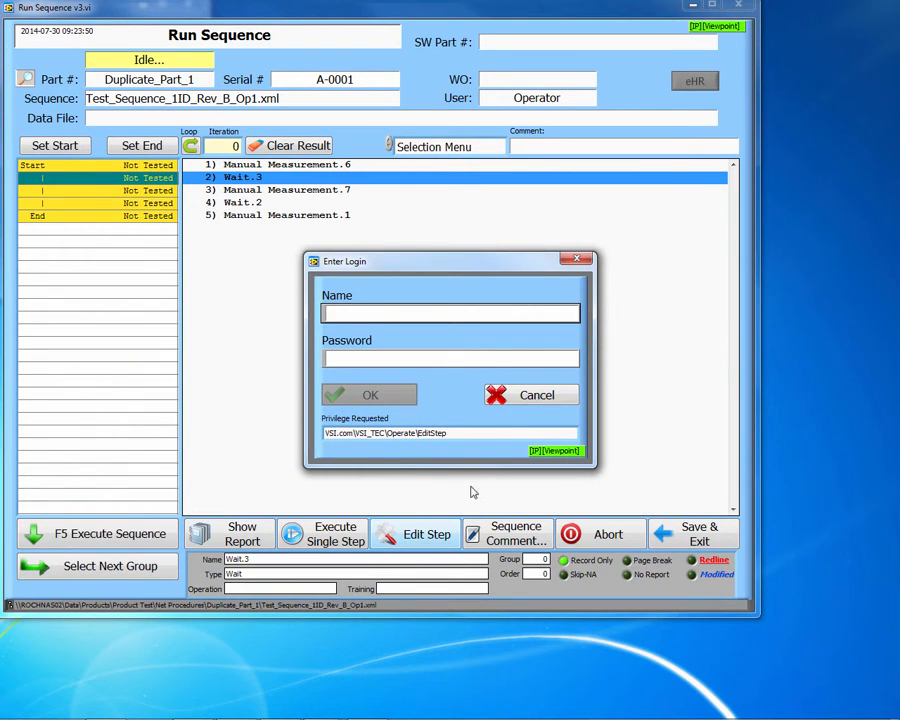
click(530, 393)
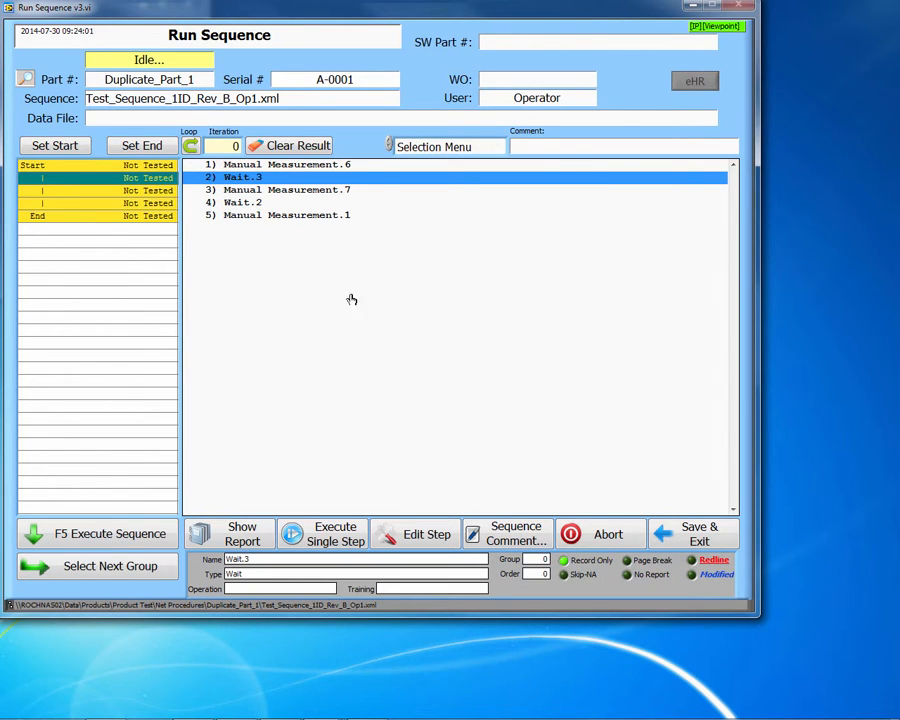
click(189, 147)
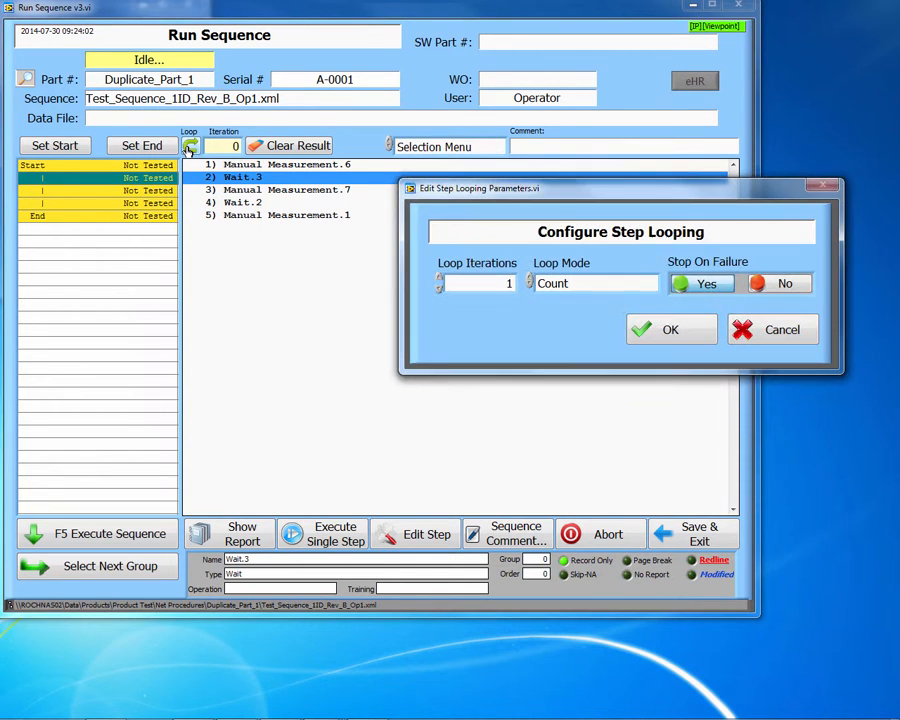
click(439, 281)
click(762, 333)
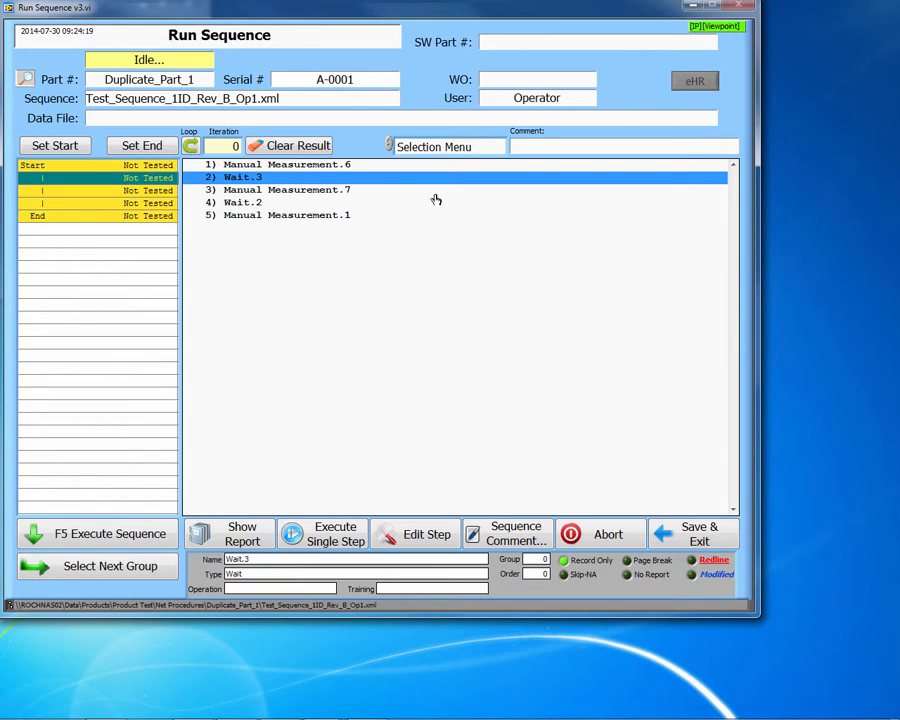
Select only the first three sequence steps, Manual Measurement.6 through Manual Measurement.7, for execution.
click(140, 166)
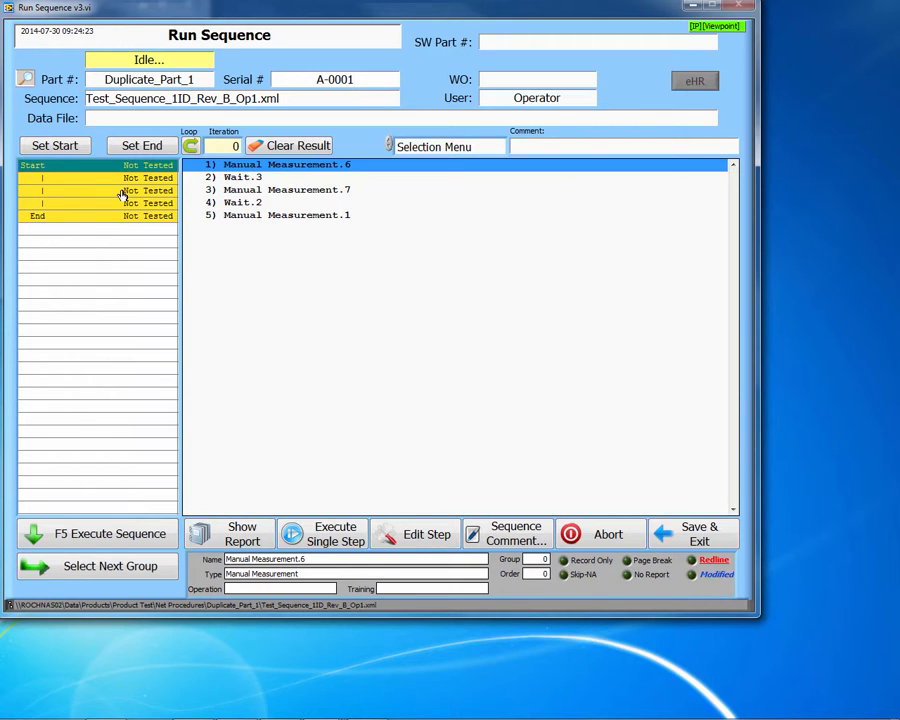
shift+click(122, 191)
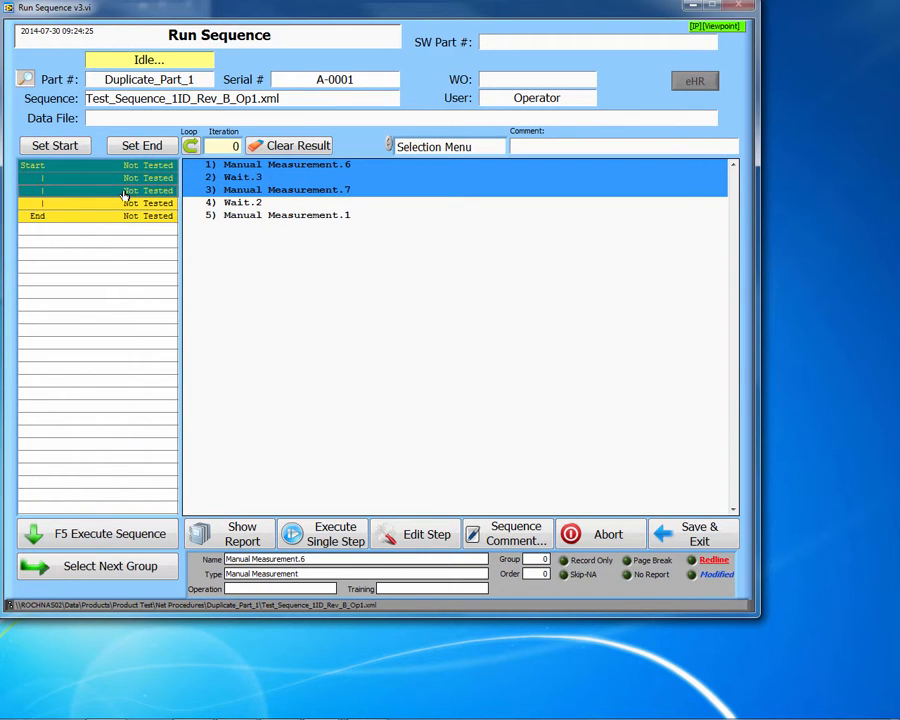
click(418, 146)
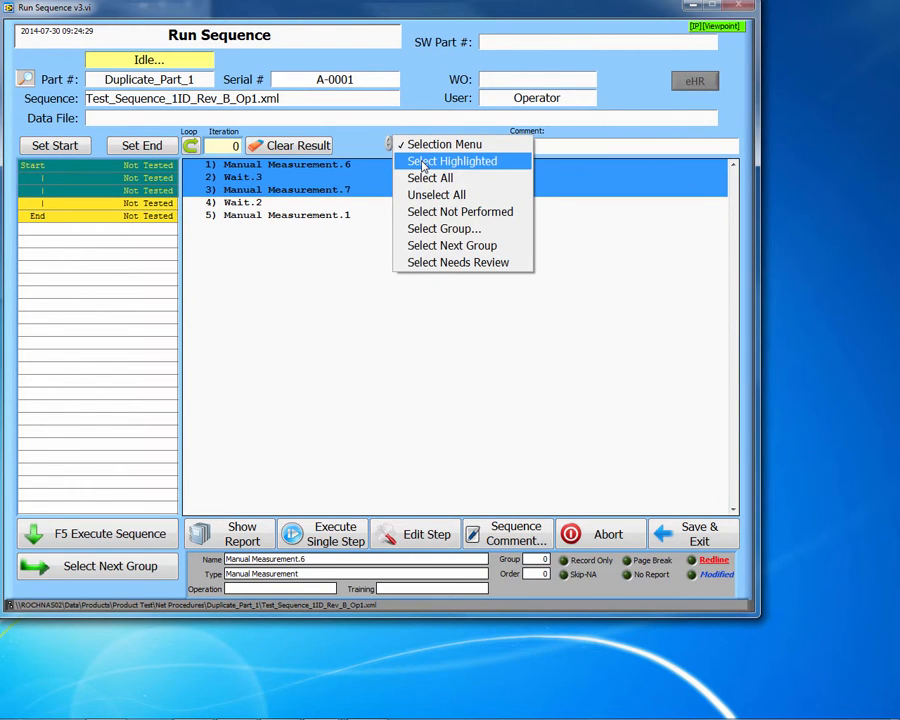
click(423, 163)
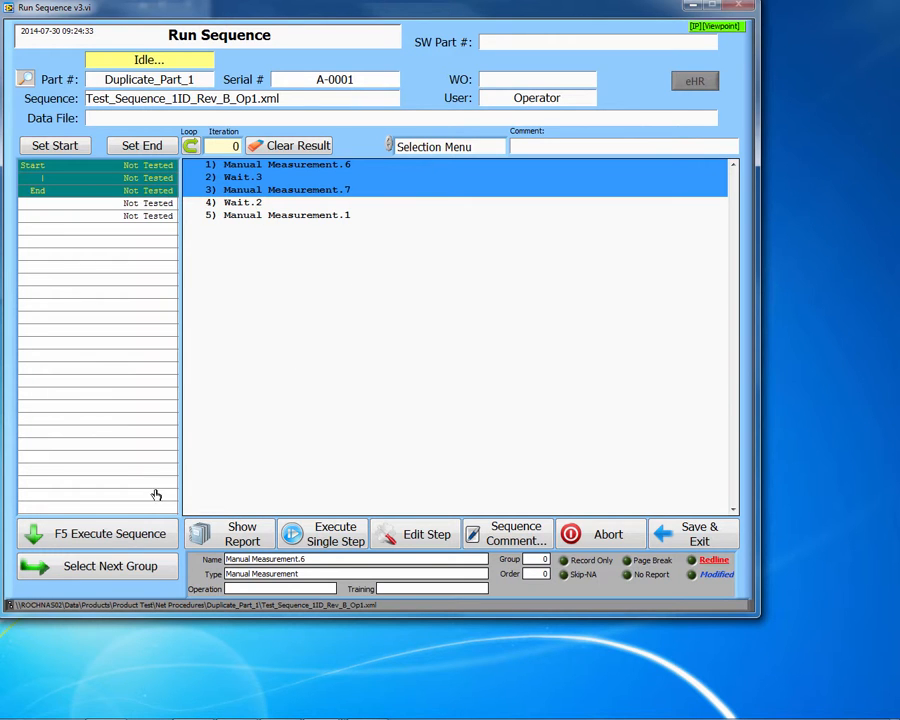
Execute the selected steps, passing the part width and part length measurements and continuing past the Wait.3 step.
click(129, 535)
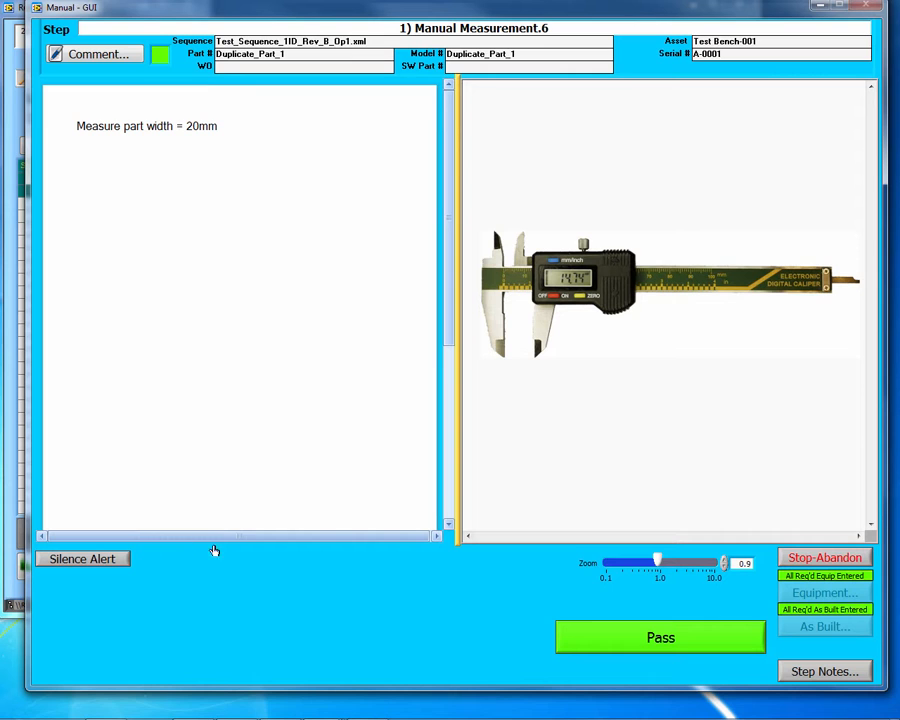
click(626, 635)
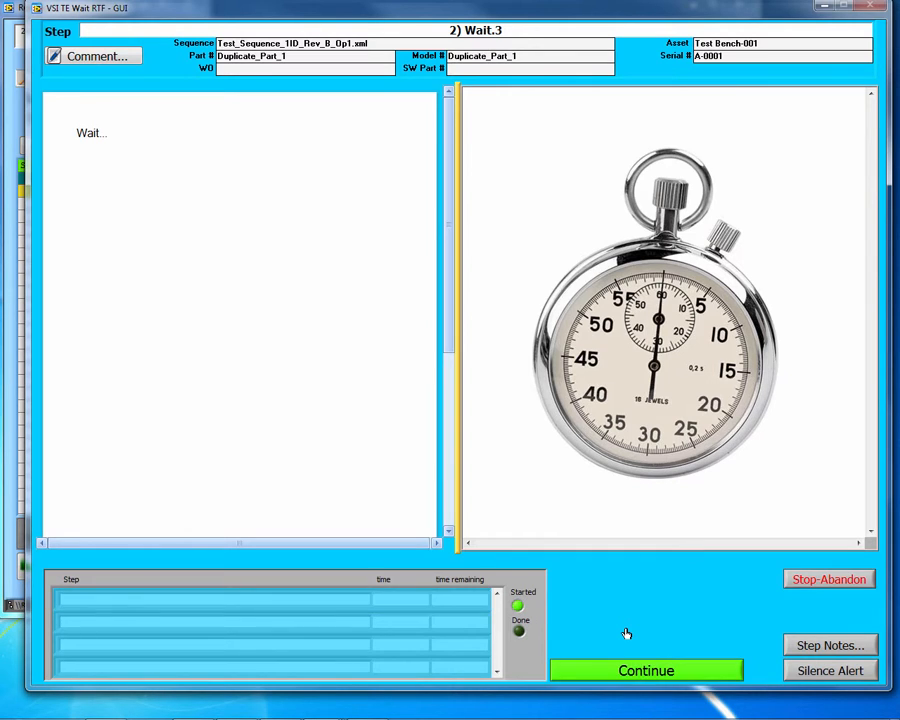
click(646, 676)
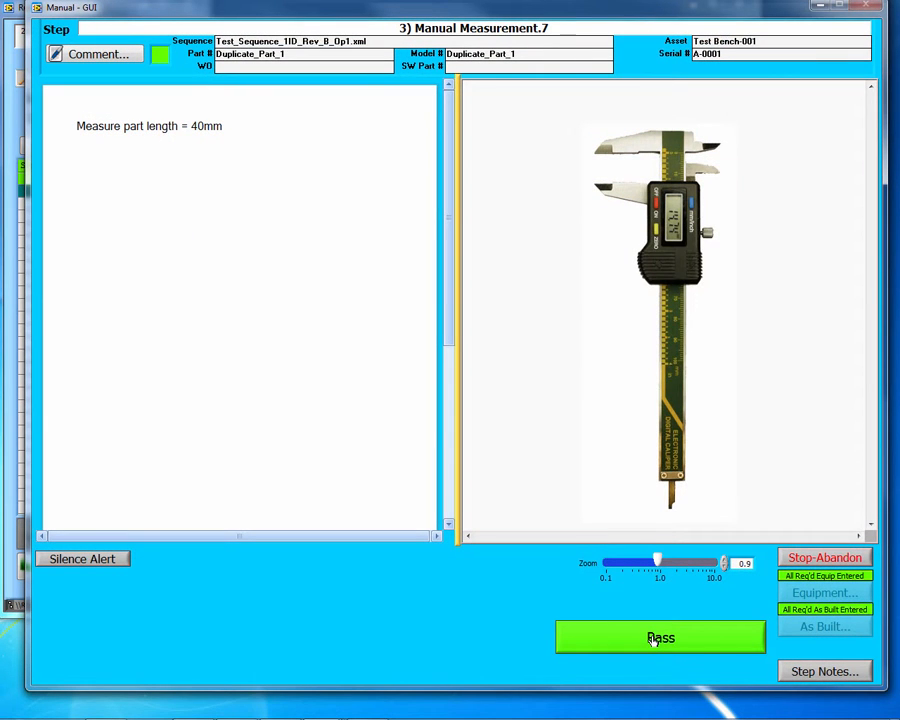
click(653, 640)
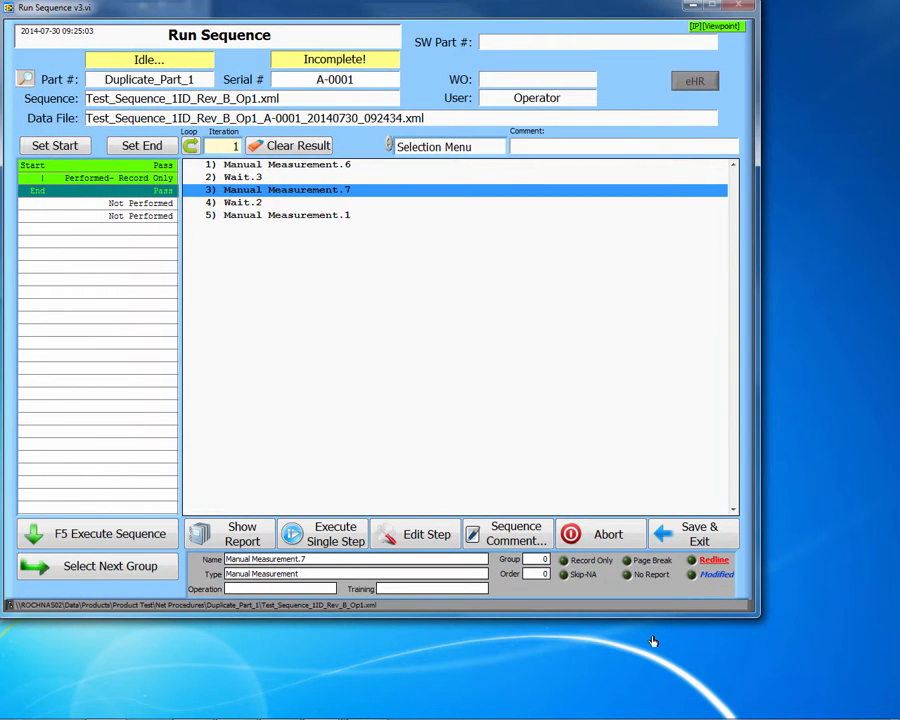
Save and exit the partial run, close its report, and copy the result files to the network drive.
click(686, 535)
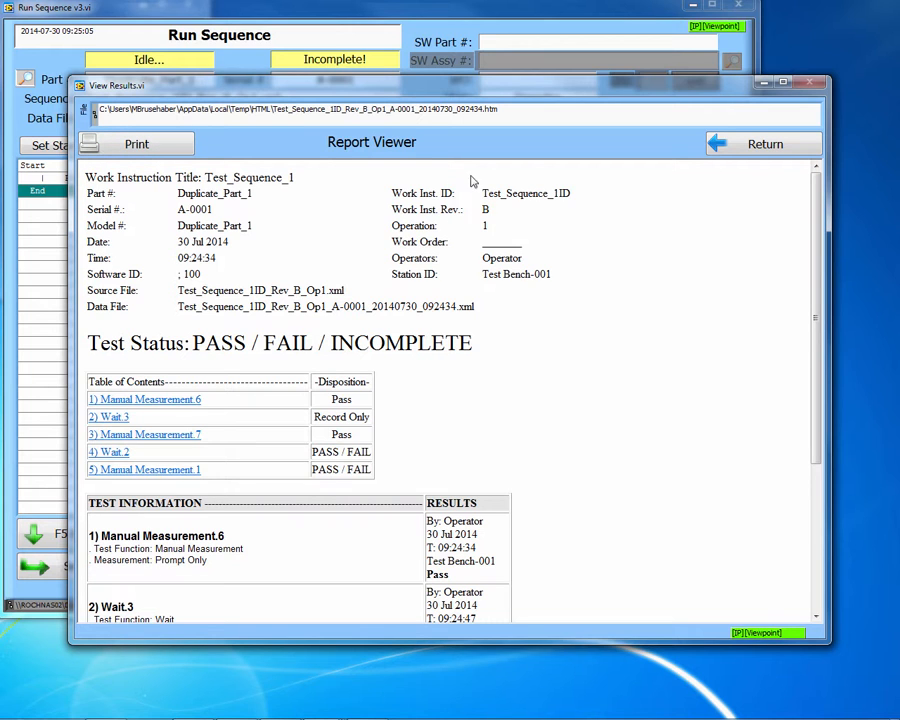
click(765, 144)
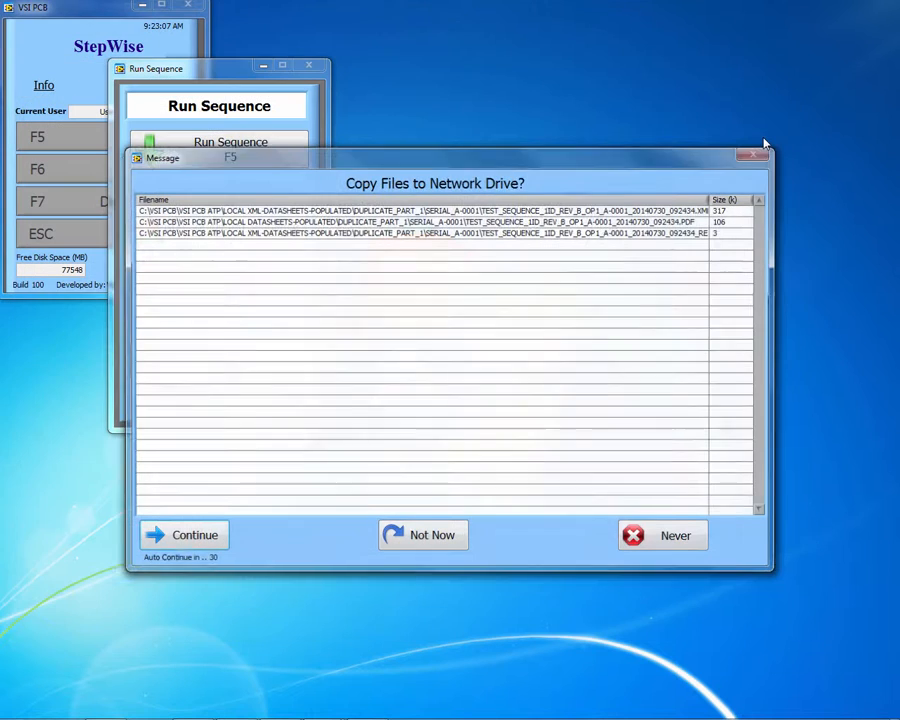
click(209, 540)
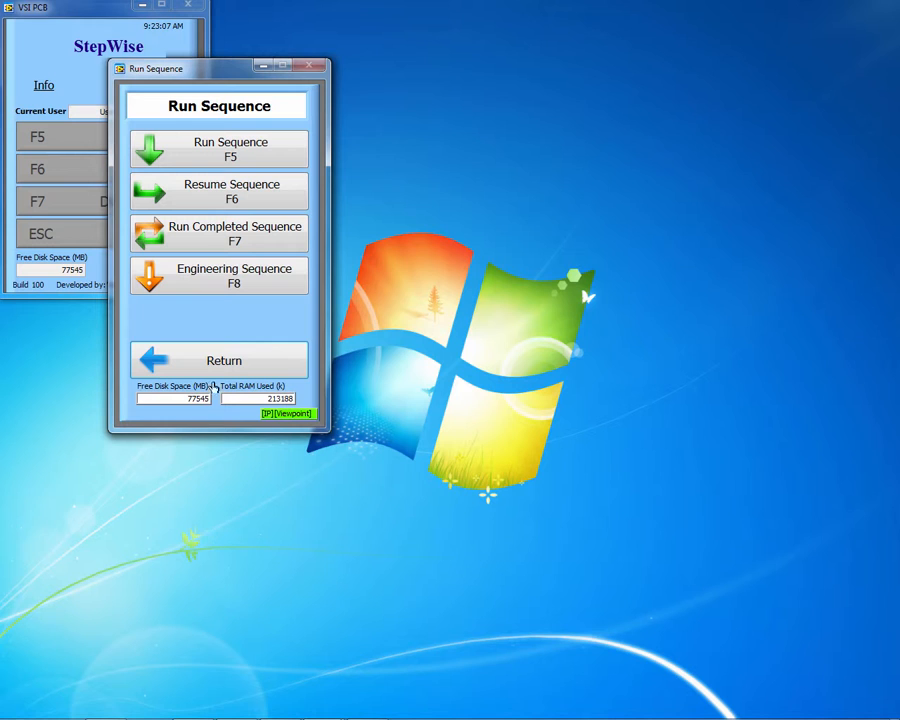
Resume the saved test sequence for part Duplicate_Part_1 with serial number A-0001.
click(258, 188)
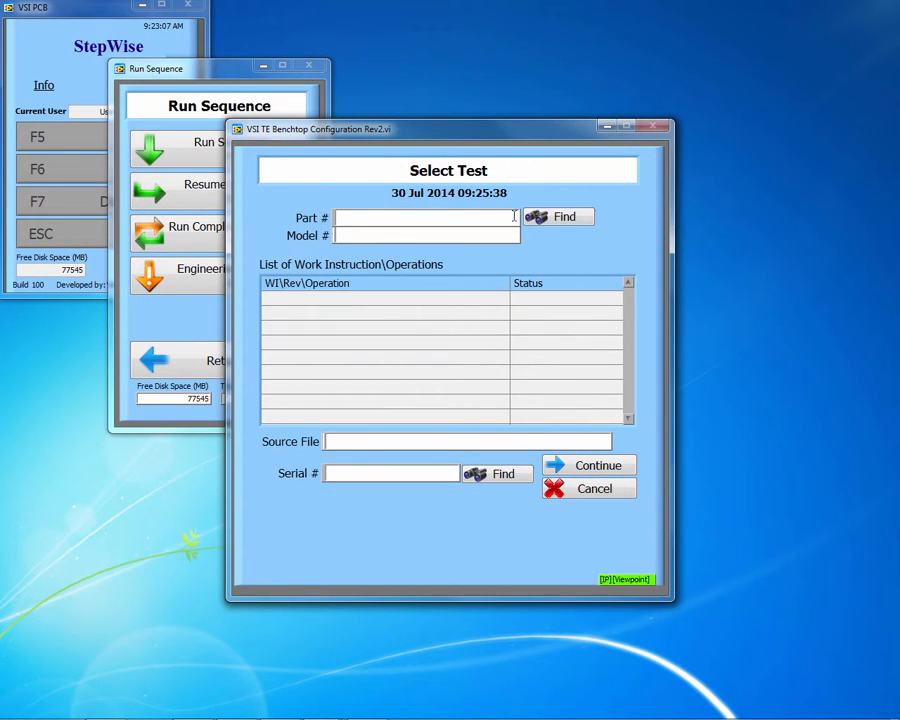
click(562, 220)
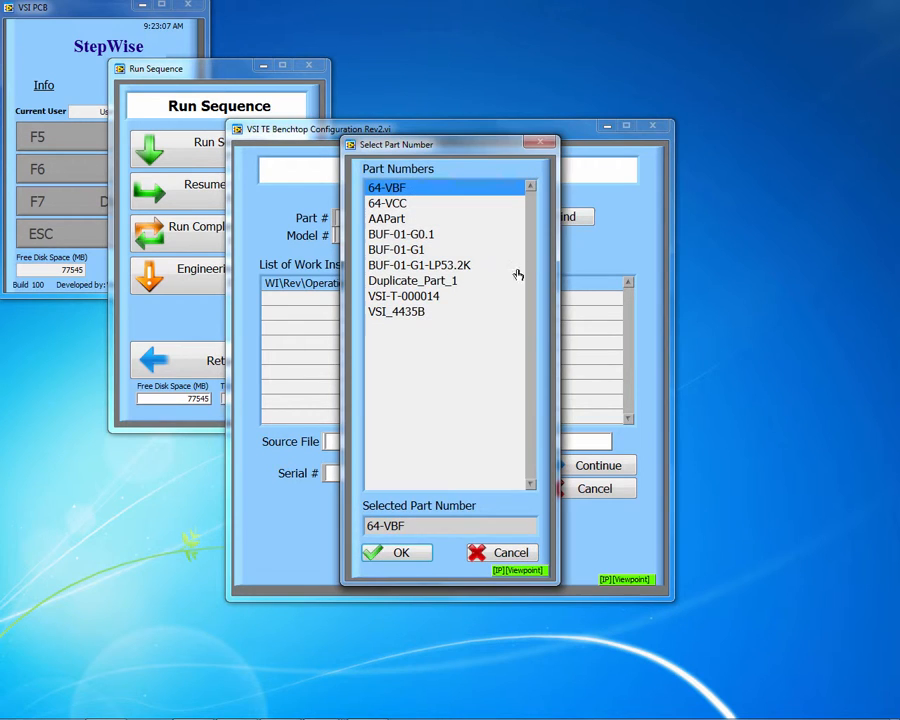
click(440, 281)
click(400, 553)
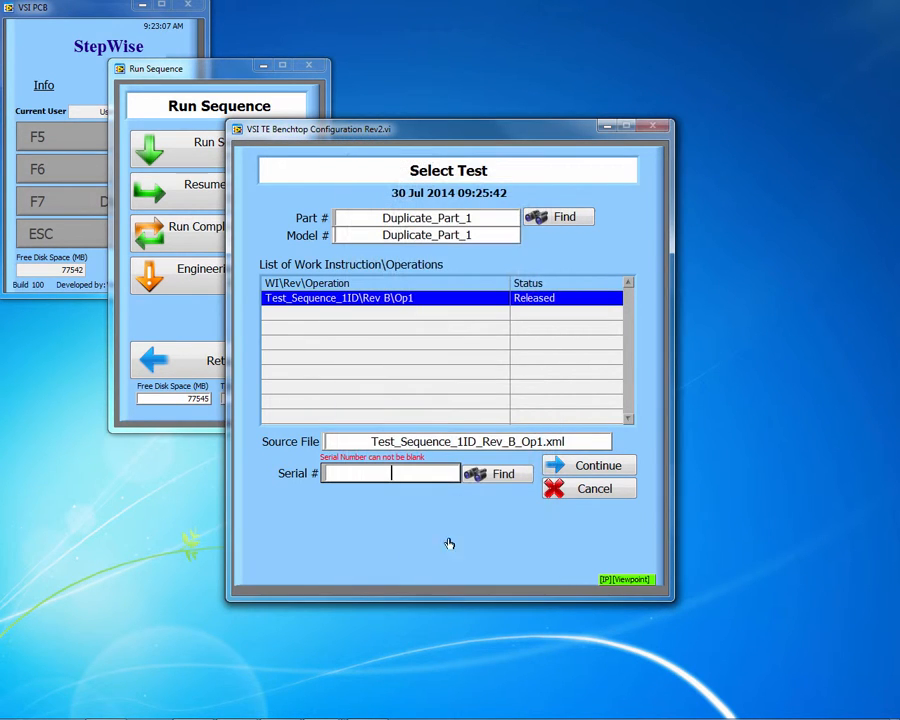
click(505, 475)
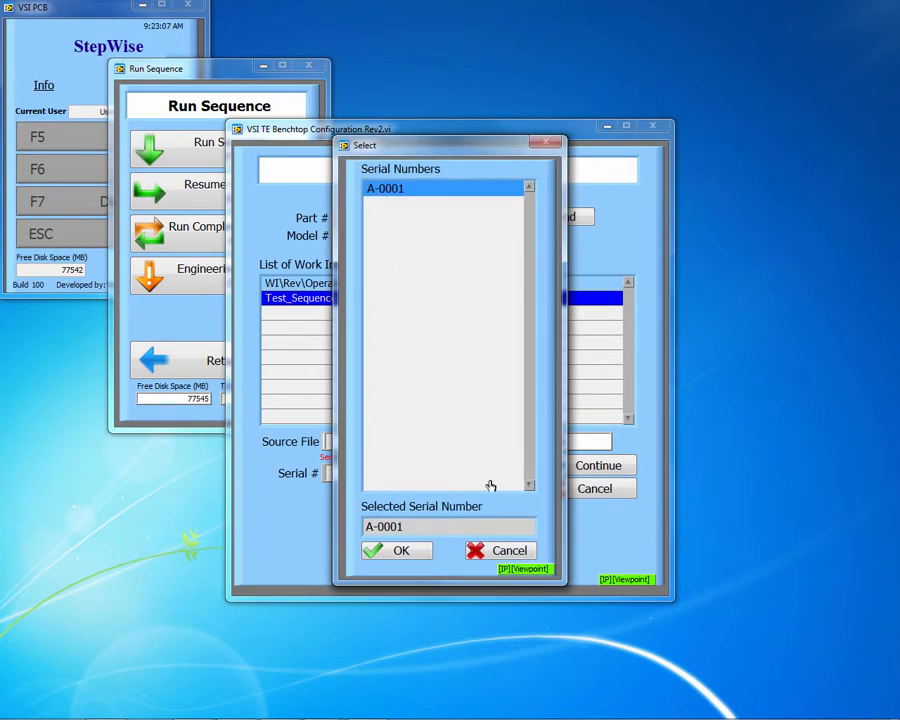
click(402, 551)
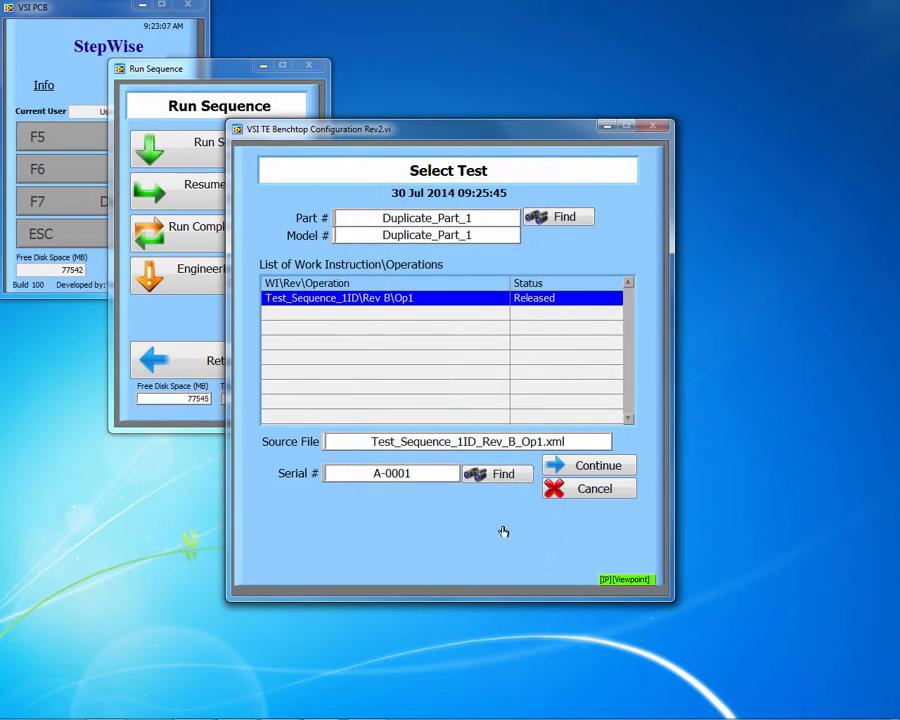
click(608, 465)
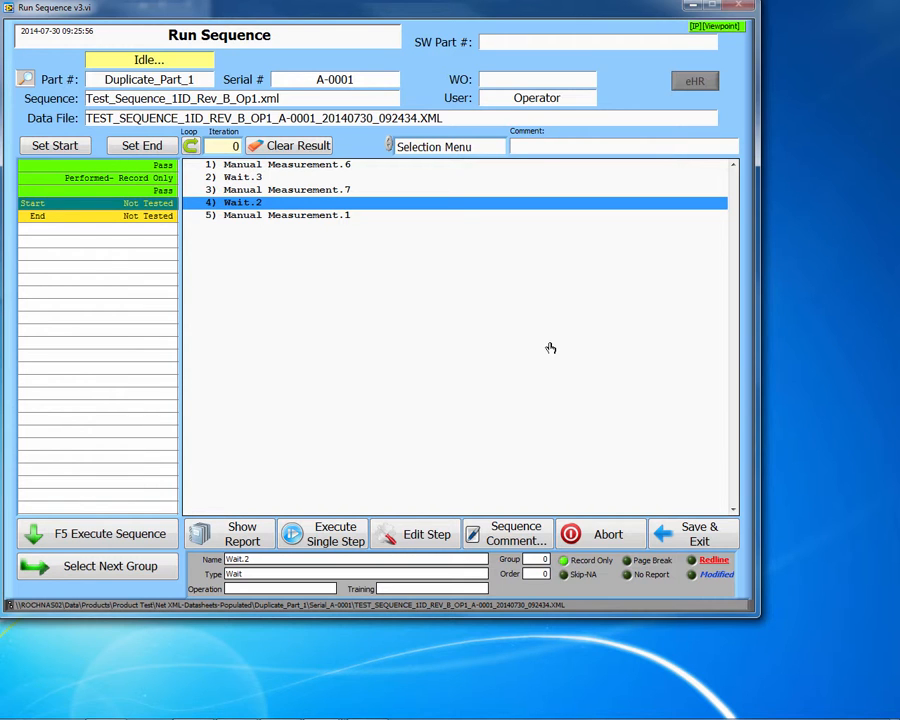
Execute the remaining steps, continuing past Wait.2 and passing the part depth measurement in Manual Measurement.1.
click(136, 536)
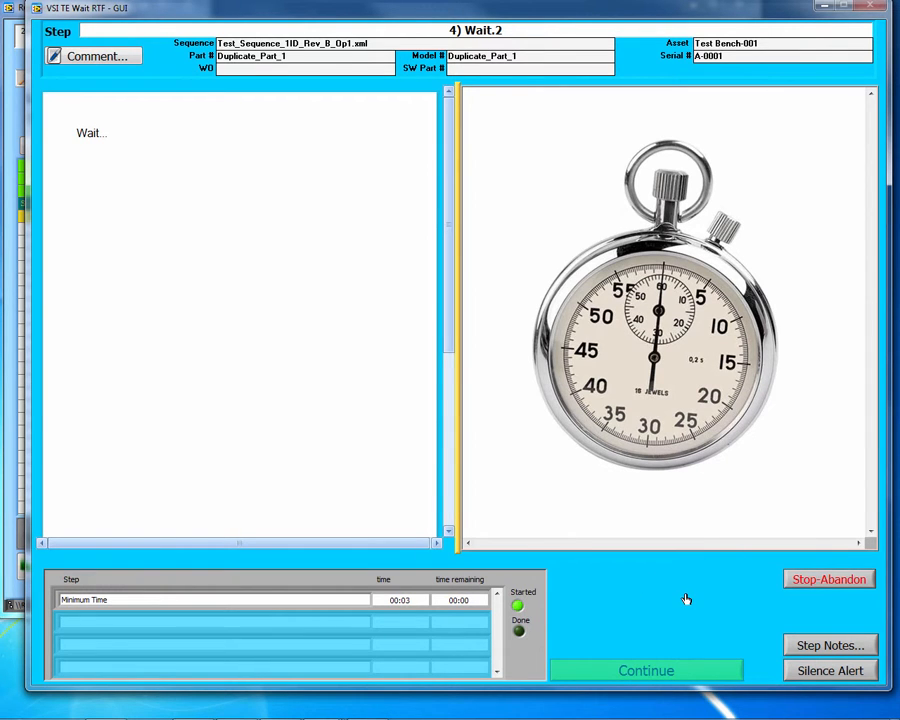
click(664, 672)
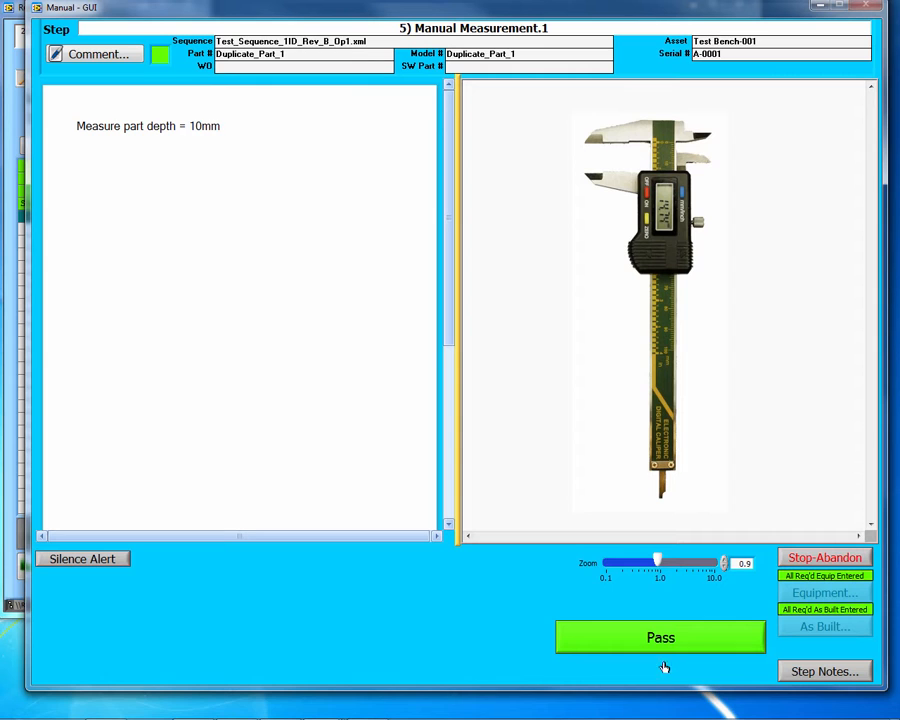
click(661, 637)
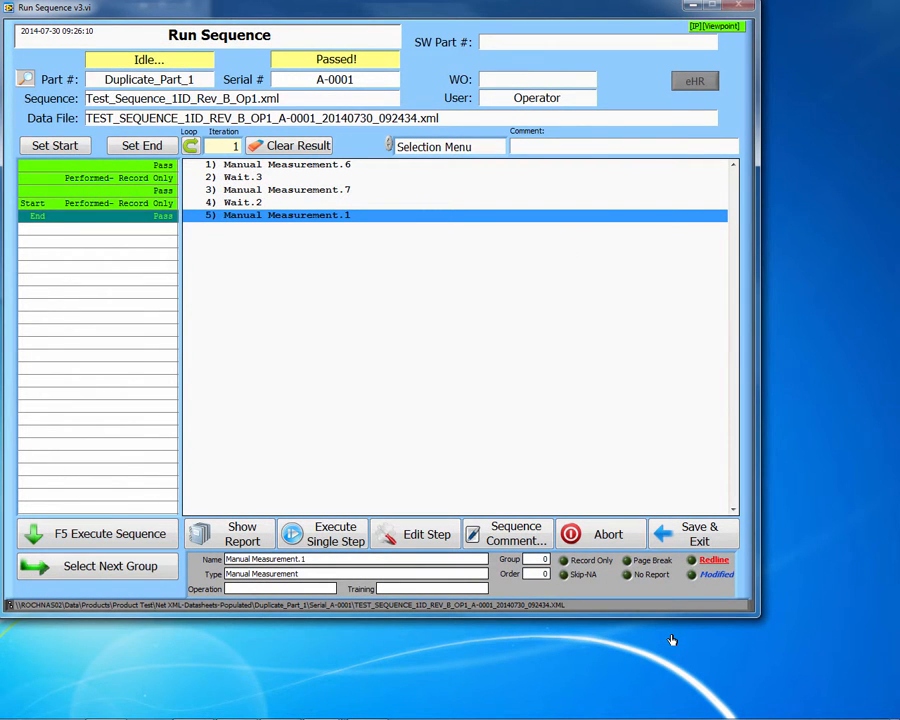
Save and exit the completed run, close its report, and copy the updated files to the network drive.
click(684, 533)
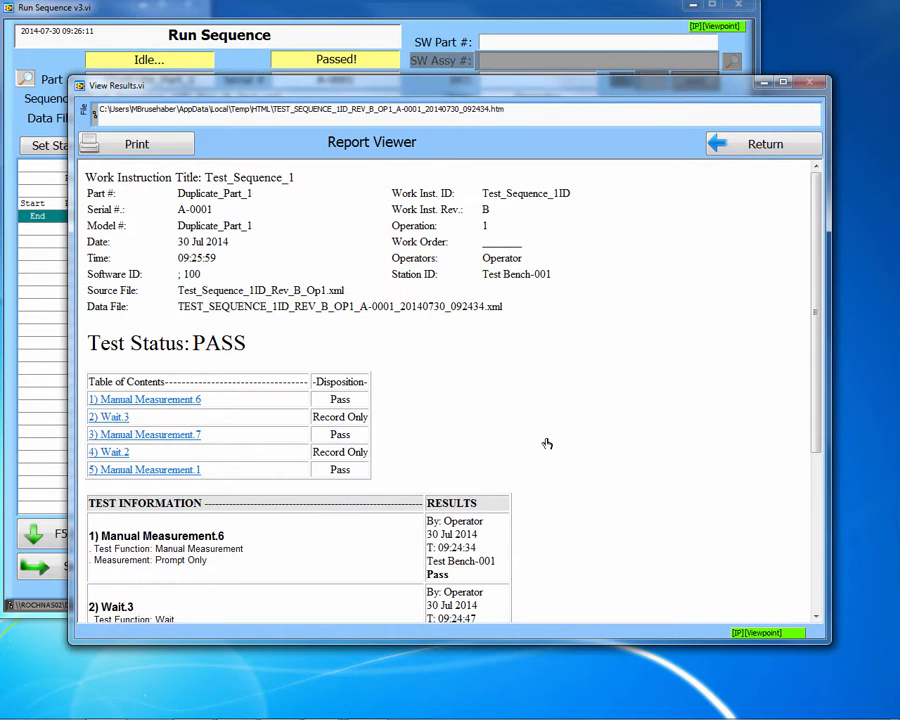
click(742, 146)
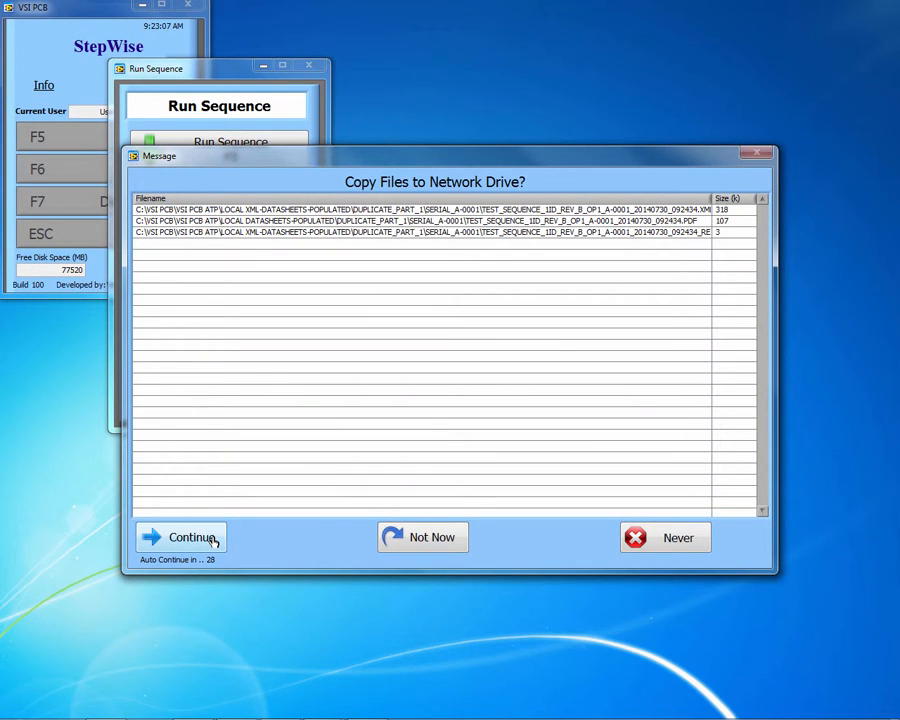
click(212, 540)
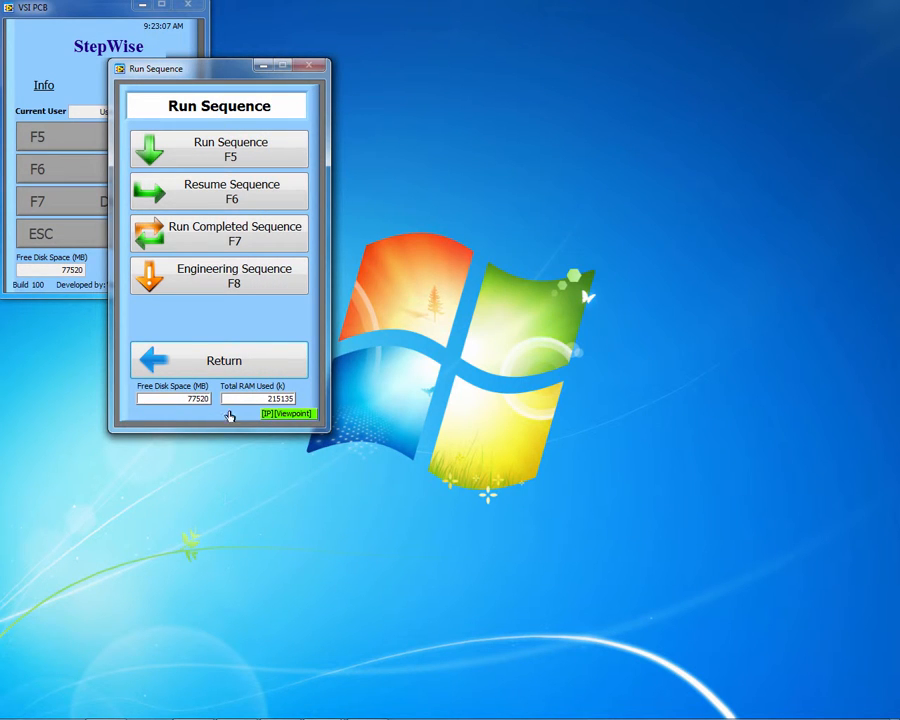
Open the completed test sequence for part Duplicate_Part_1 with serial number A-0001 to run it again.
click(257, 238)
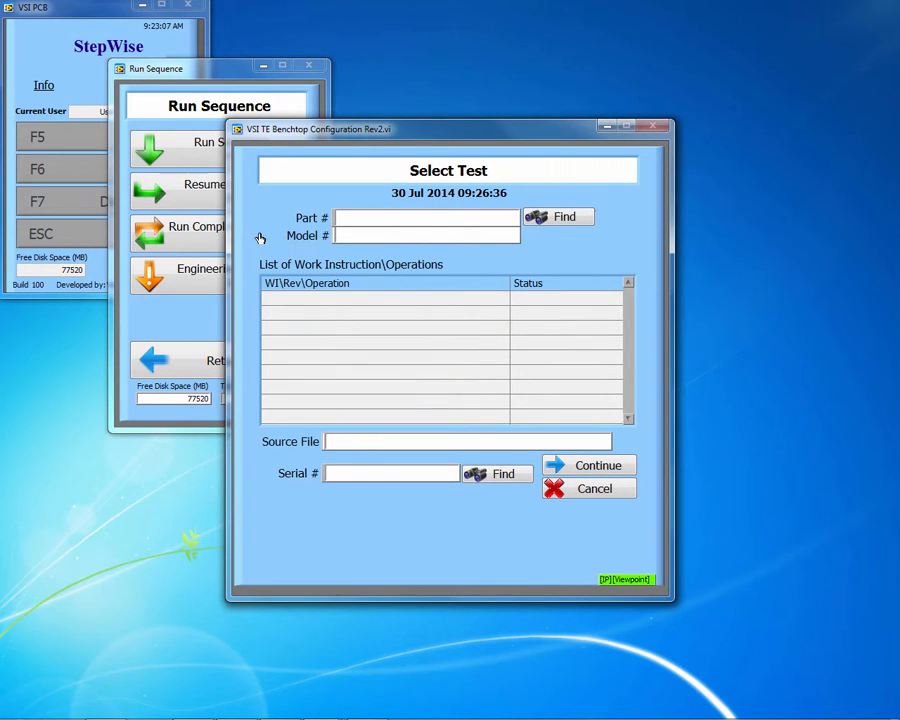
click(550, 218)
click(462, 281)
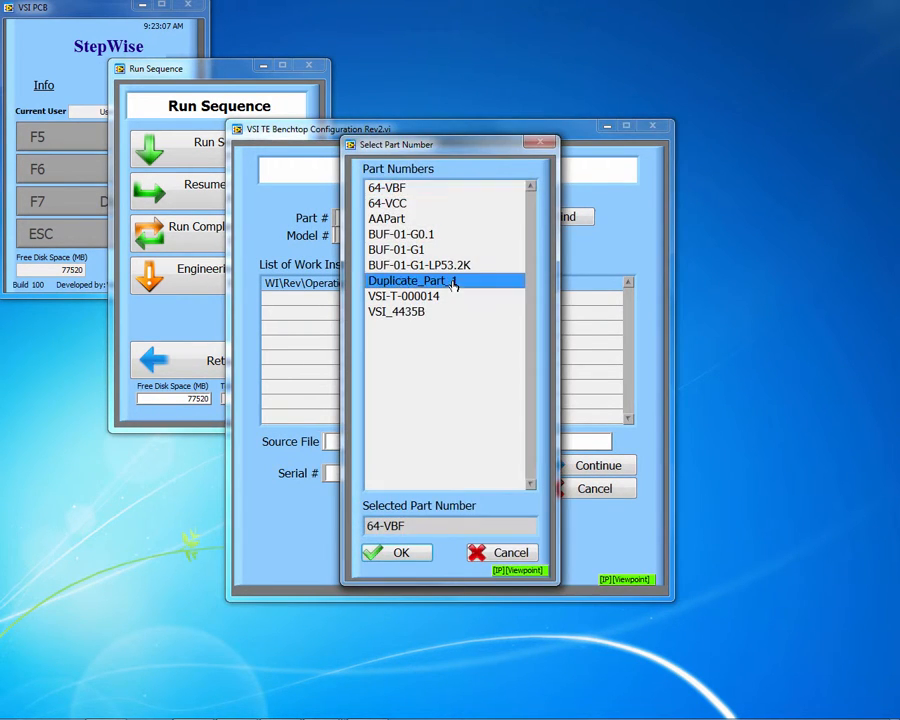
click(403, 556)
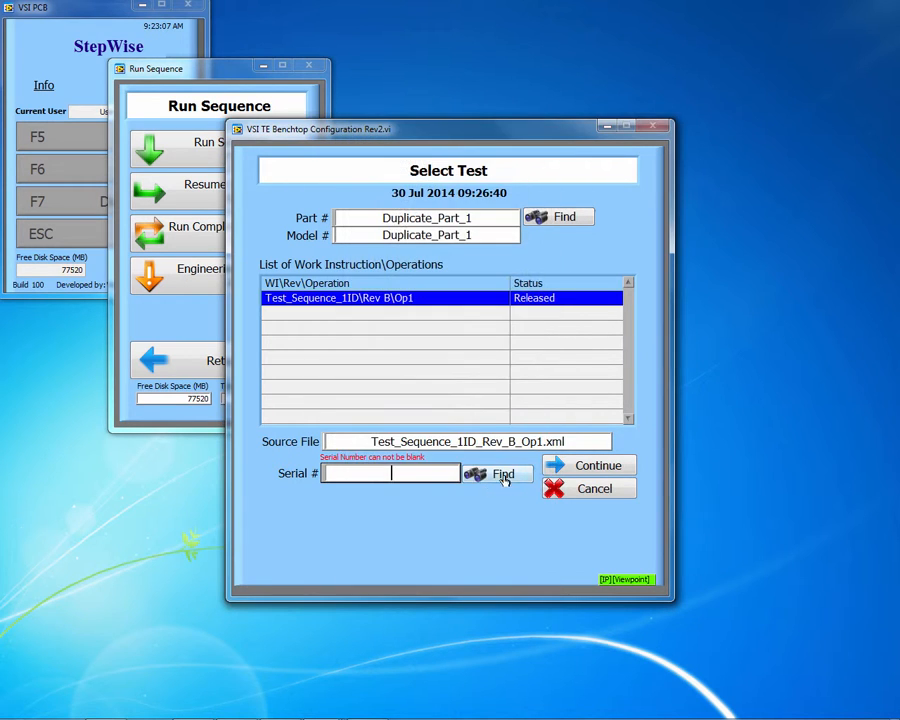
click(492, 474)
click(403, 556)
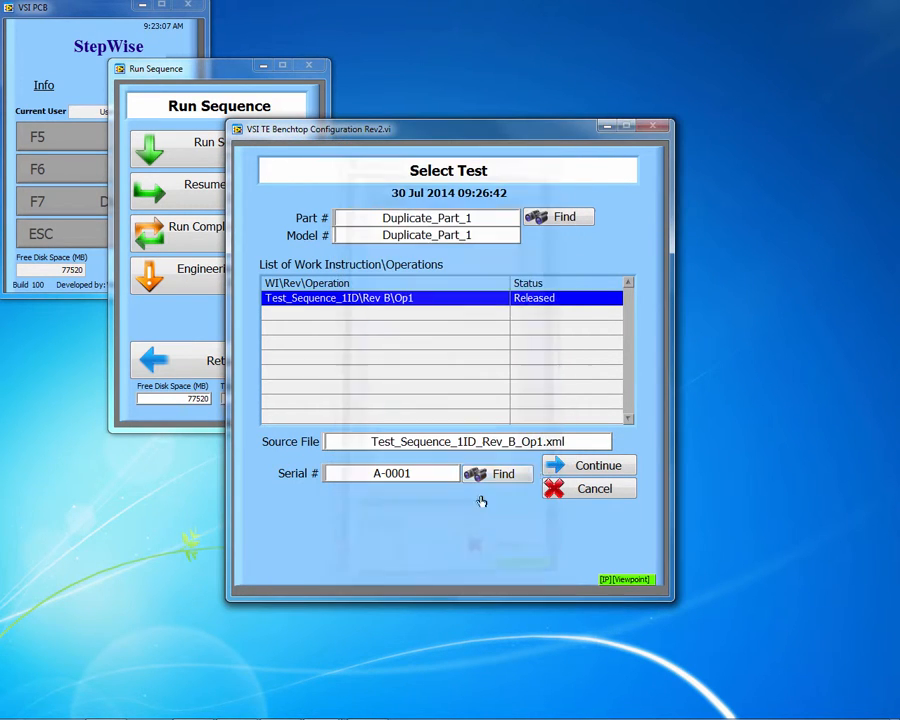
click(565, 465)
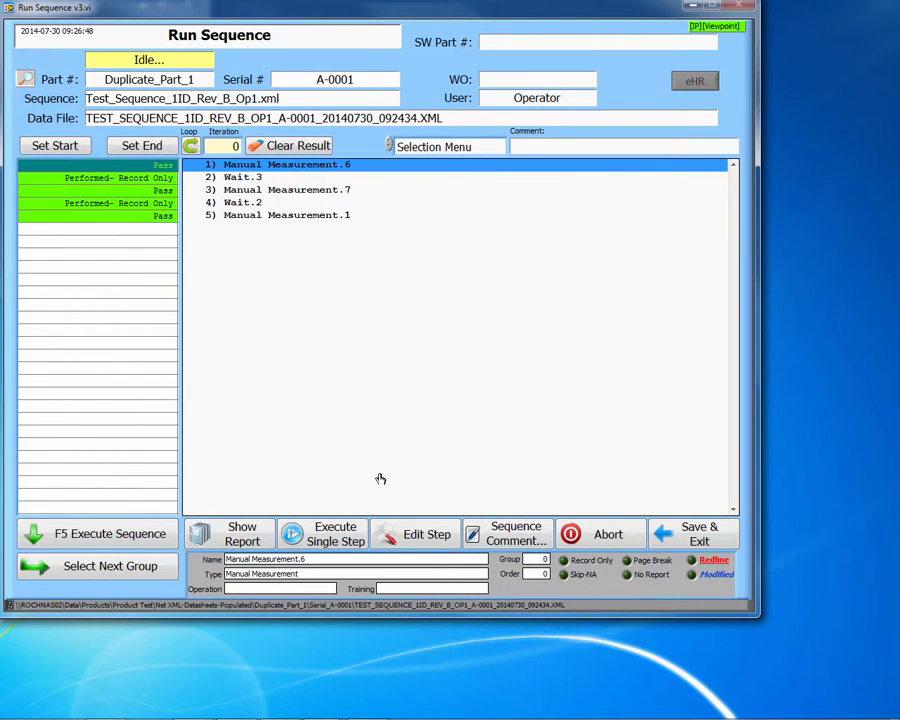
Set the execution range to start at Manual Measurement.6 and end at Manual Measurement.1.
click(131, 217)
click(155, 148)
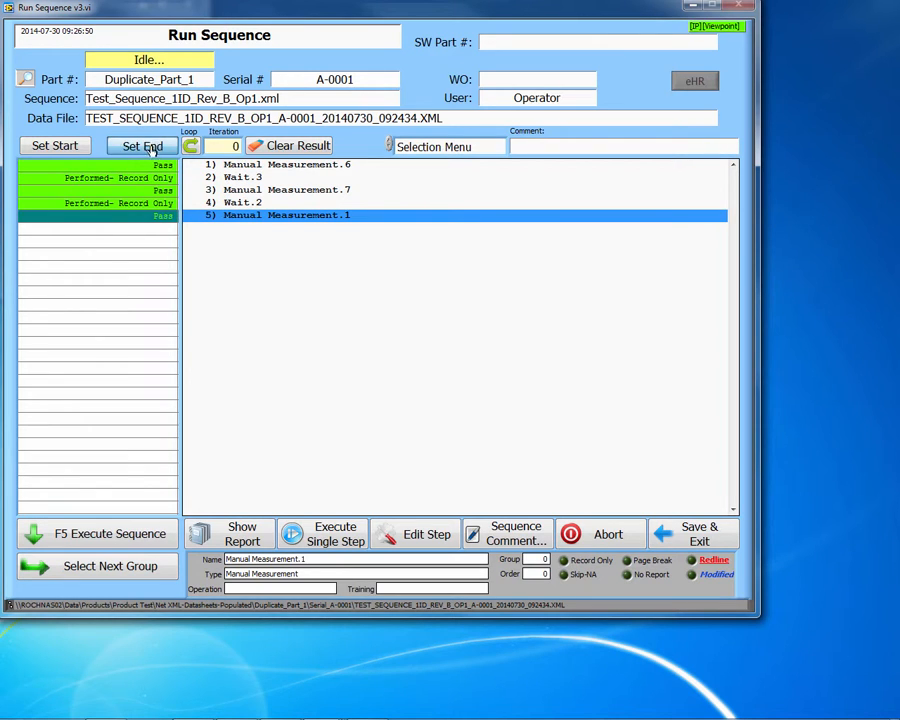
click(68, 150)
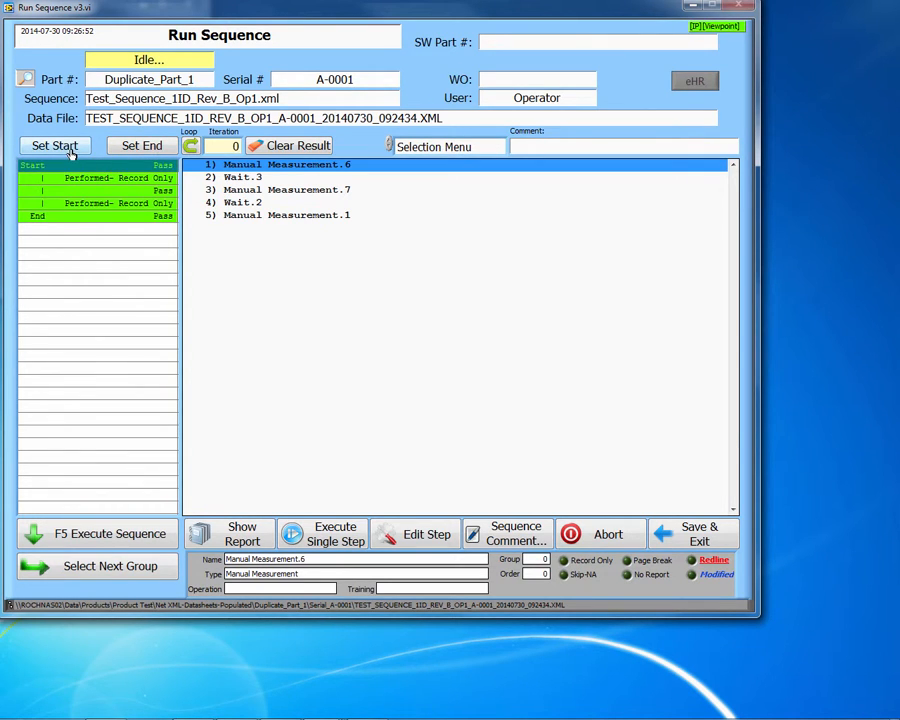
Execute the selected range, passing the part width, length and depth measurements and continuing past Wait.3 and Wait.2.
click(127, 537)
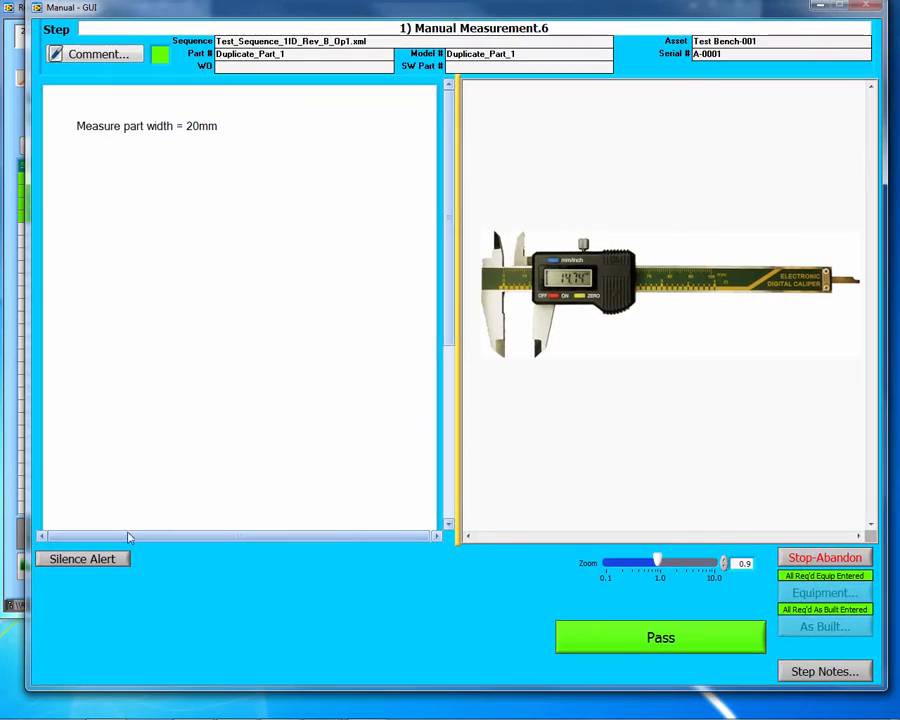
click(643, 642)
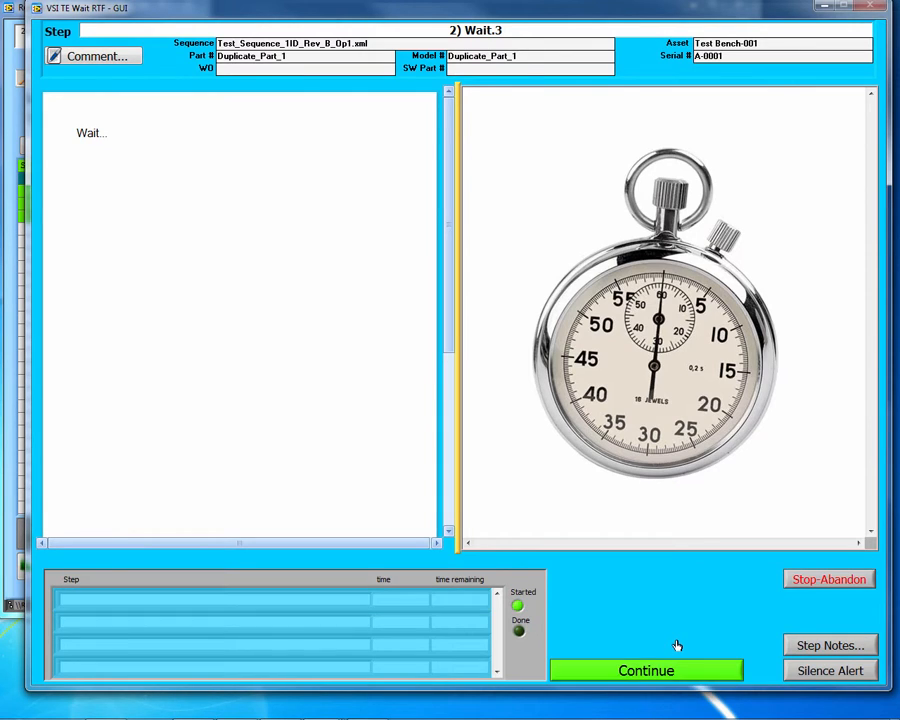
click(667, 674)
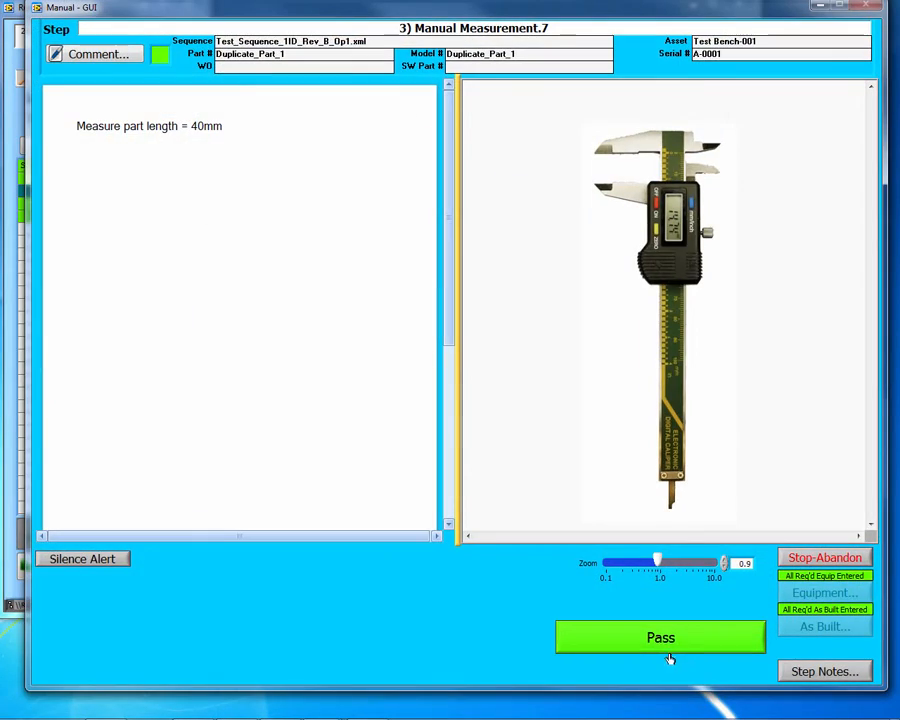
click(672, 645)
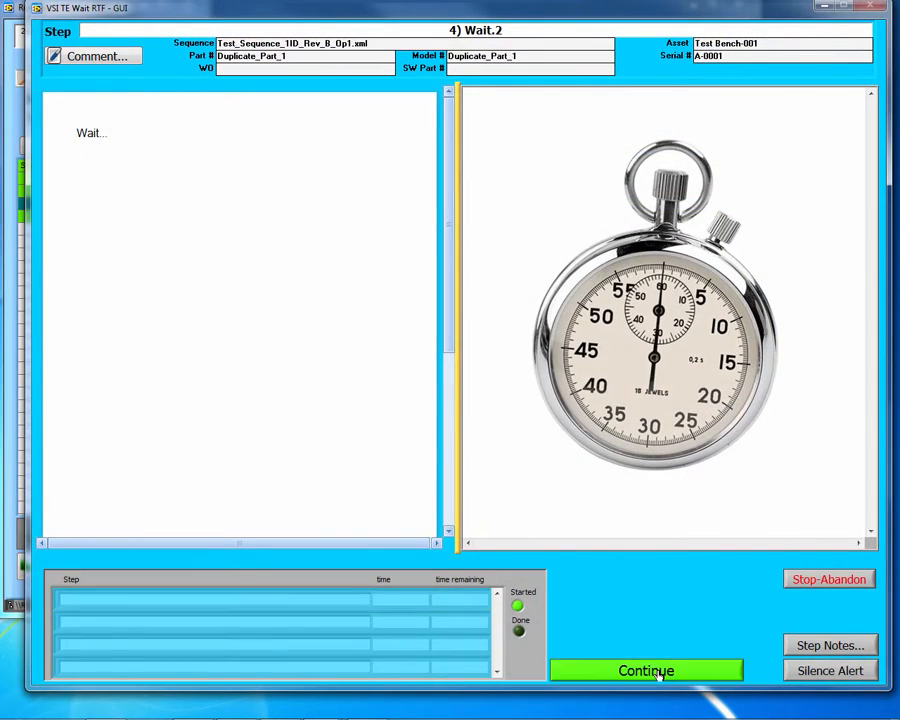
click(665, 672)
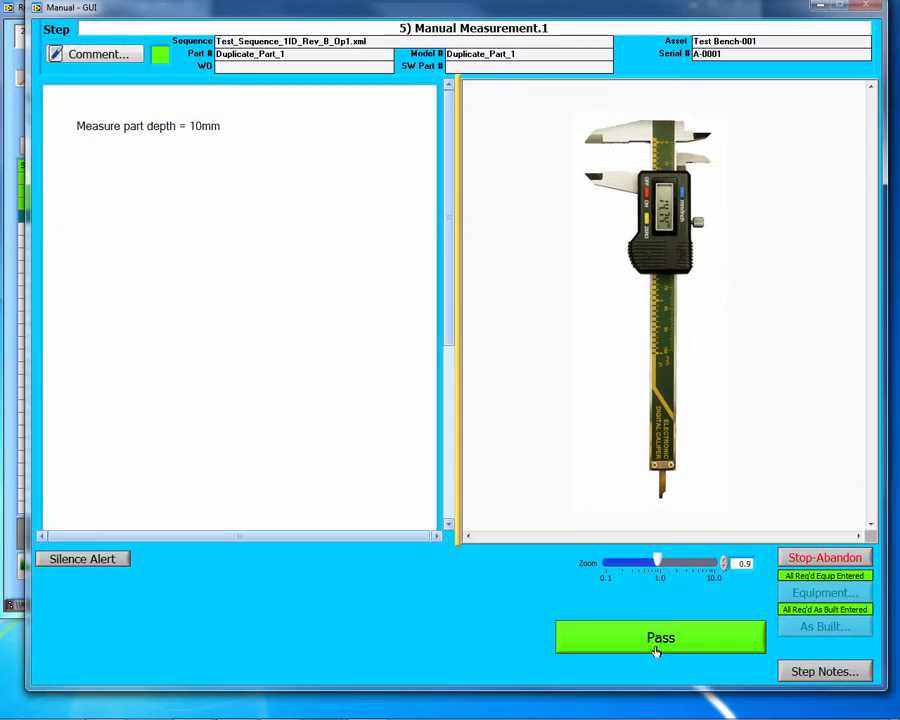
click(655, 641)
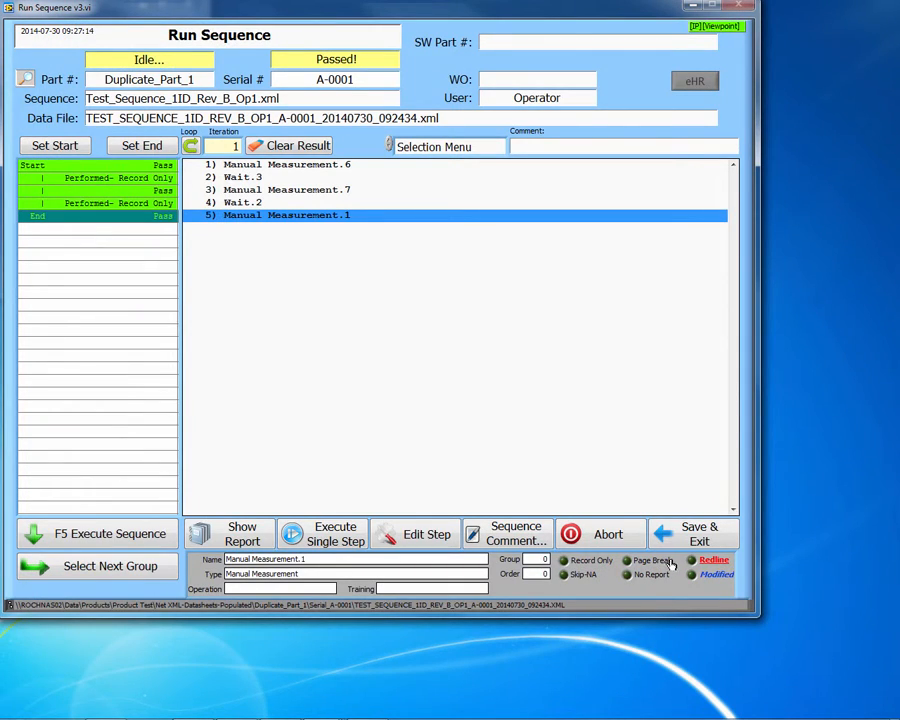
Save and exit the rerun sequence, close its report, and copy the three result files to the network drive.
click(693, 536)
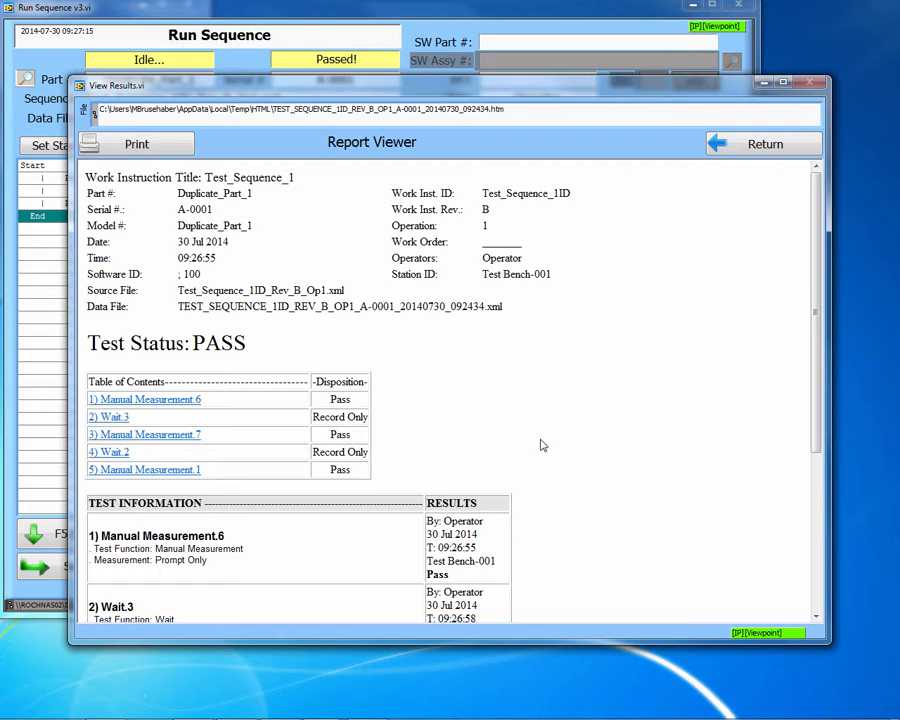
click(750, 143)
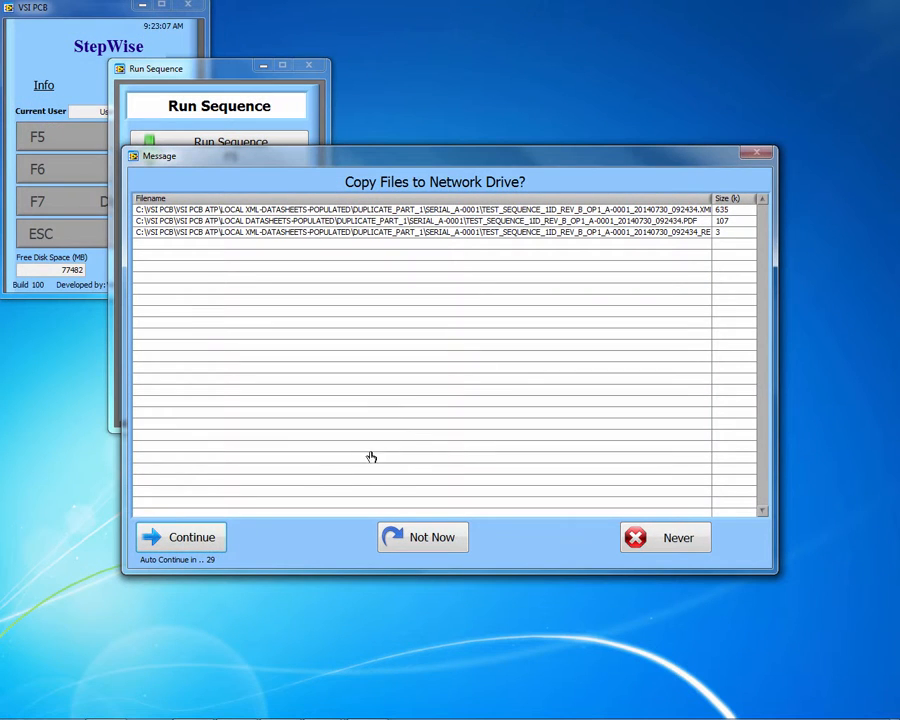
click(199, 537)
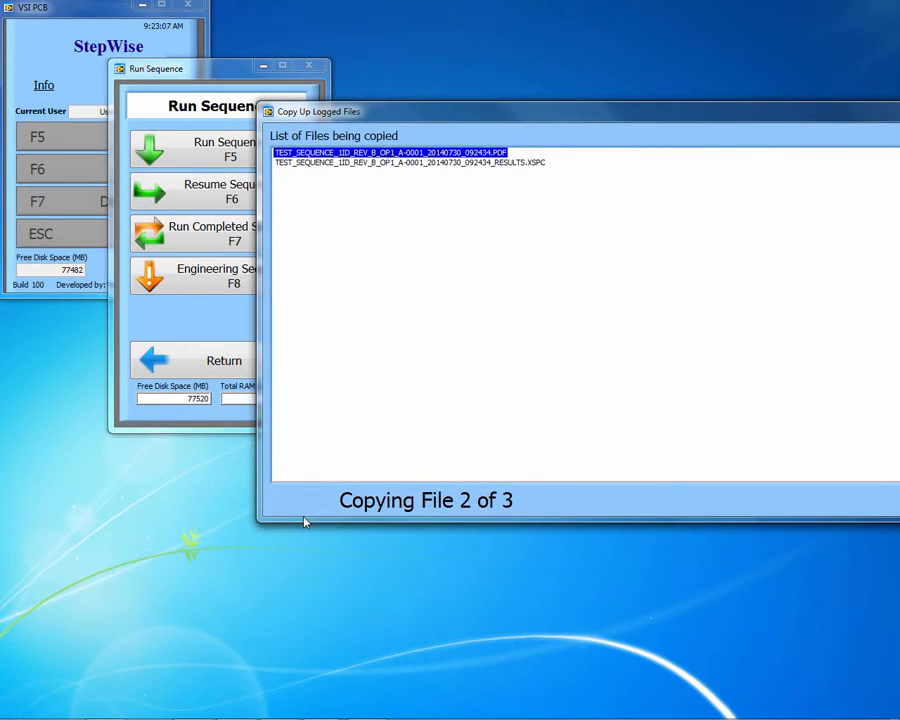